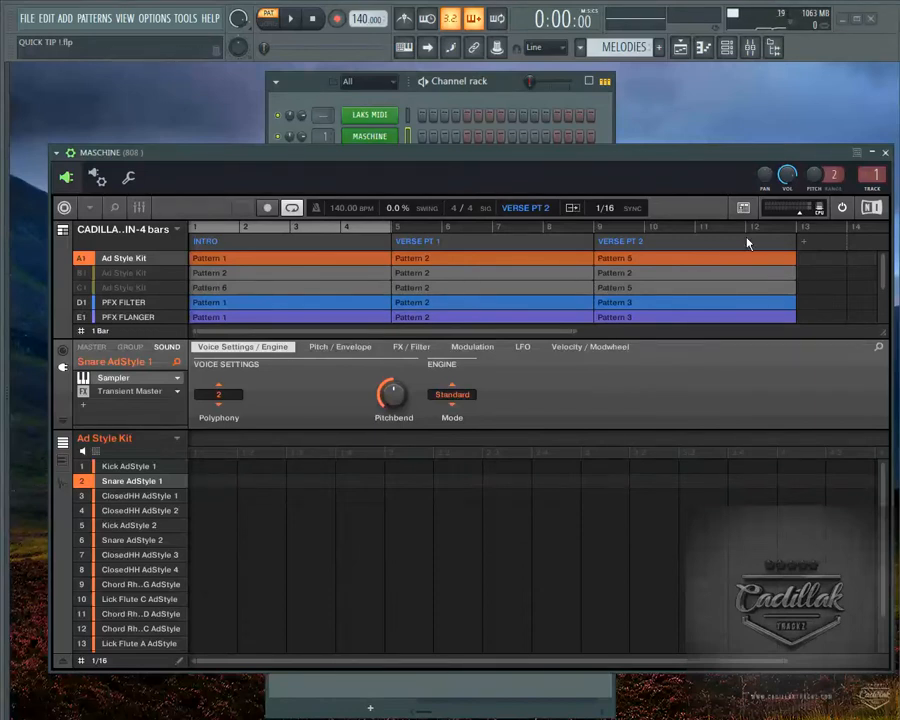
Switch to the browser to read the Maschine forum thread about MIDI scene change settings, and return to FL Studio.
{"action": "key", "text": "super"}
{"action": "left_click", "coordinate": [140, 704]}
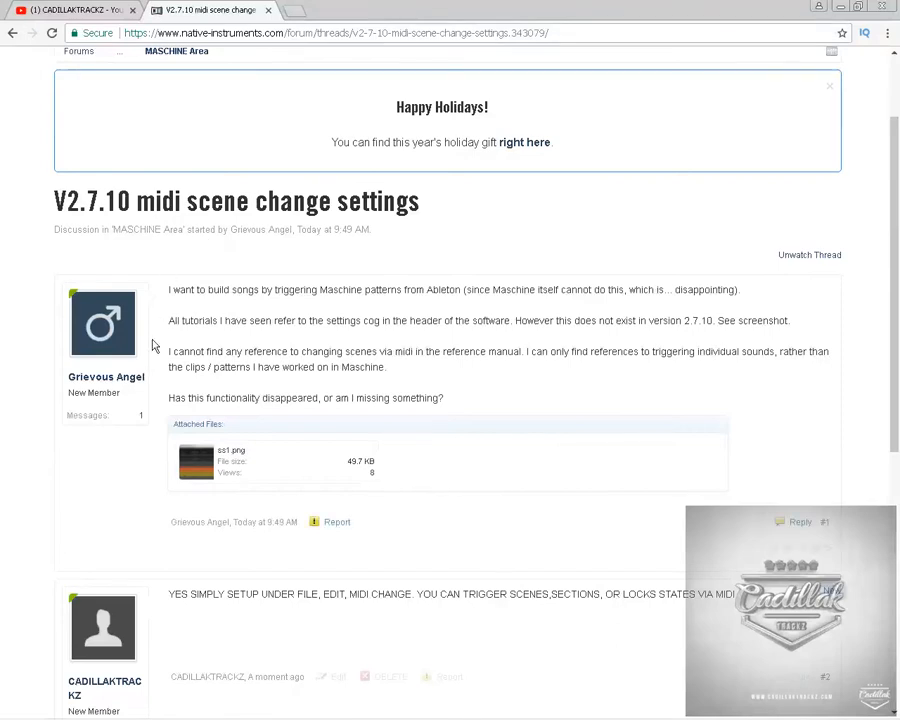
{"action": "left_click", "coordinate": [840, 8]}
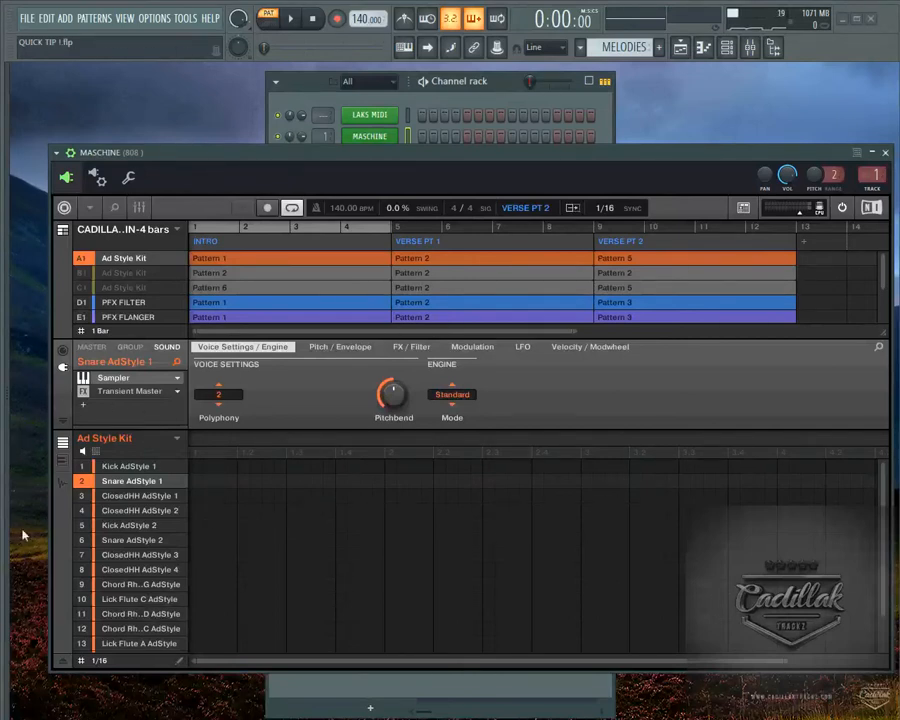
Open Maschine's MIDI Change settings and examine the available trigger types and channels for scene changes.
{"action": "mouse_move", "coordinate": [95, 451]}
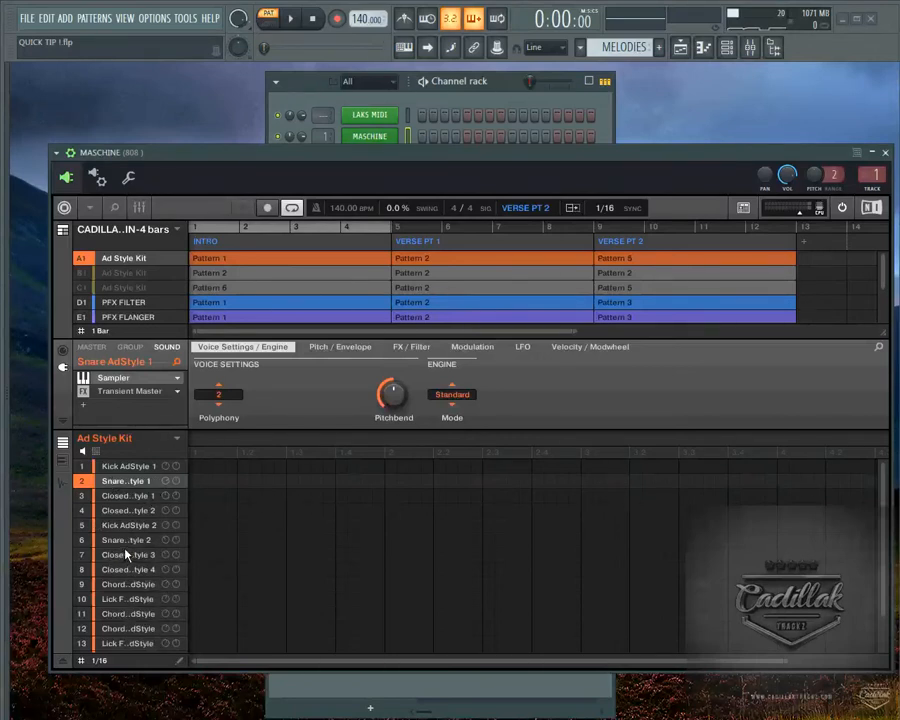
{"action": "left_click", "coordinate": [89, 207]}
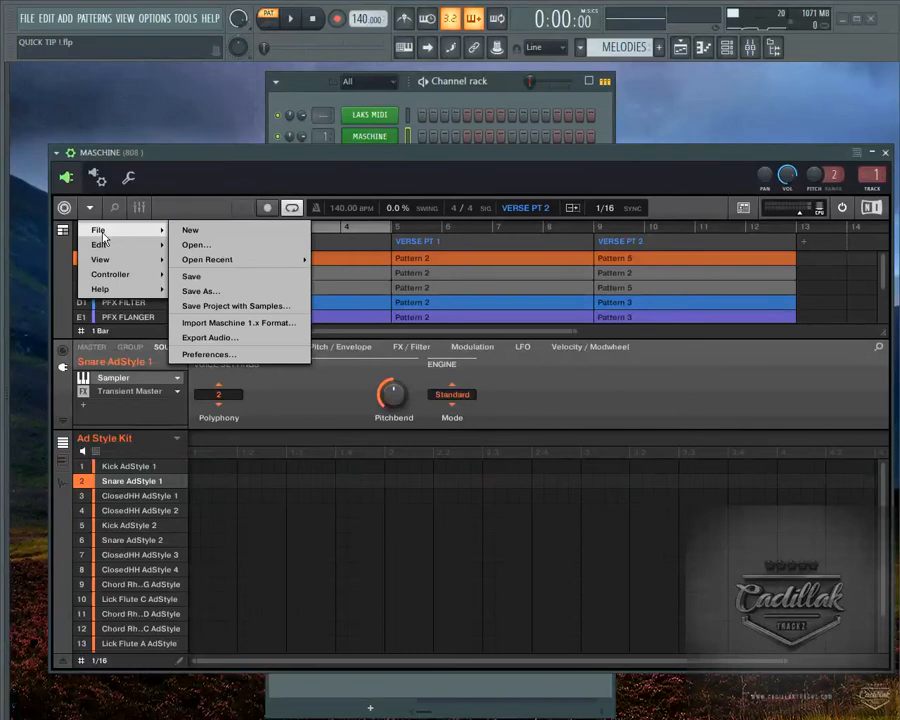
{"action": "mouse_move", "coordinate": [135, 250]}
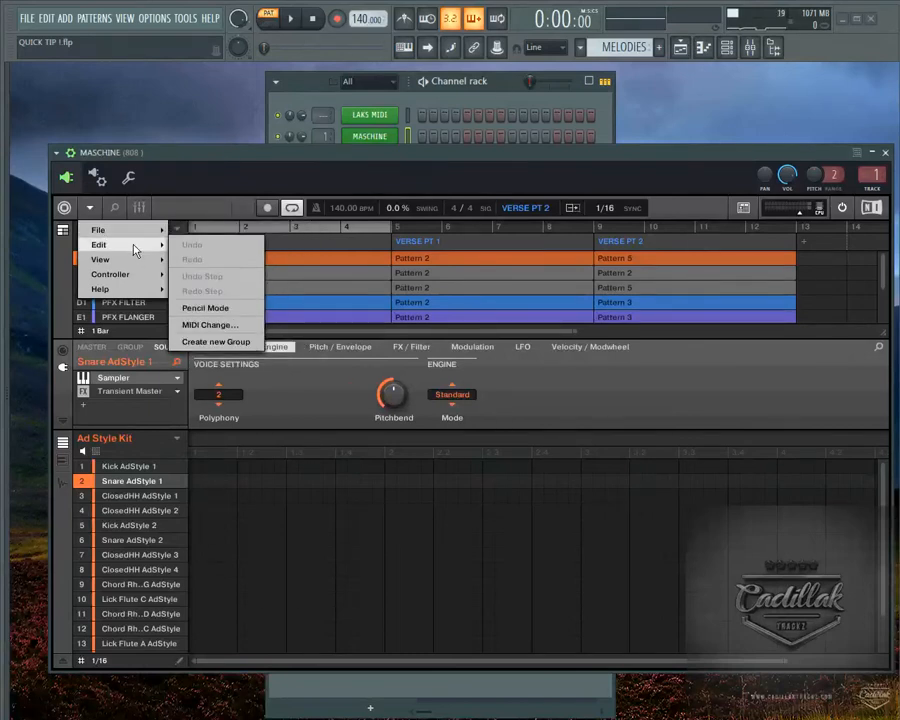
{"action": "left_click", "coordinate": [210, 326]}
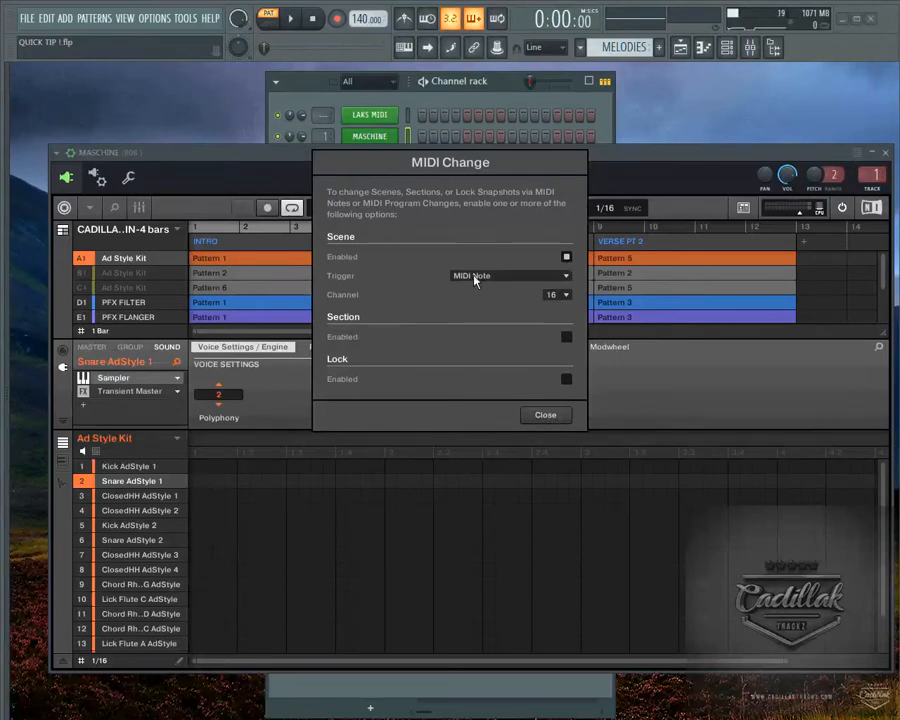
{"action": "left_click", "coordinate": [564, 278]}
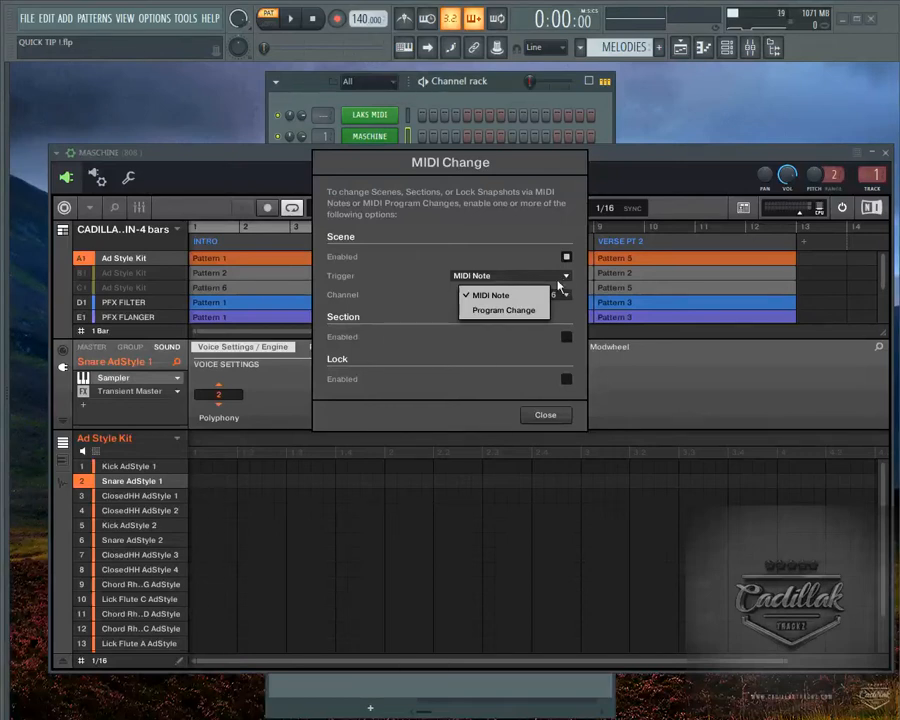
{"action": "left_click", "coordinate": [565, 298]}
{"action": "left_click", "coordinate": [570, 302]}
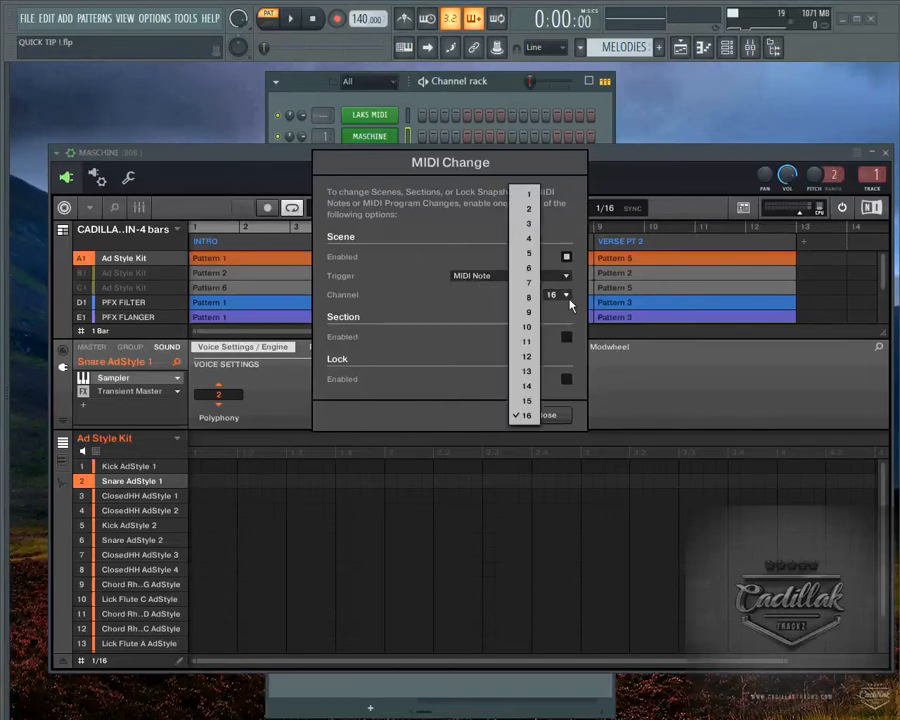
{"action": "left_click", "coordinate": [570, 300]}
Leave only Scene MIDI changes enabled, with the MIDI Note trigger on channel 16, and close the MIDI Change settings.
{"action": "left_click", "coordinate": [566, 257]}
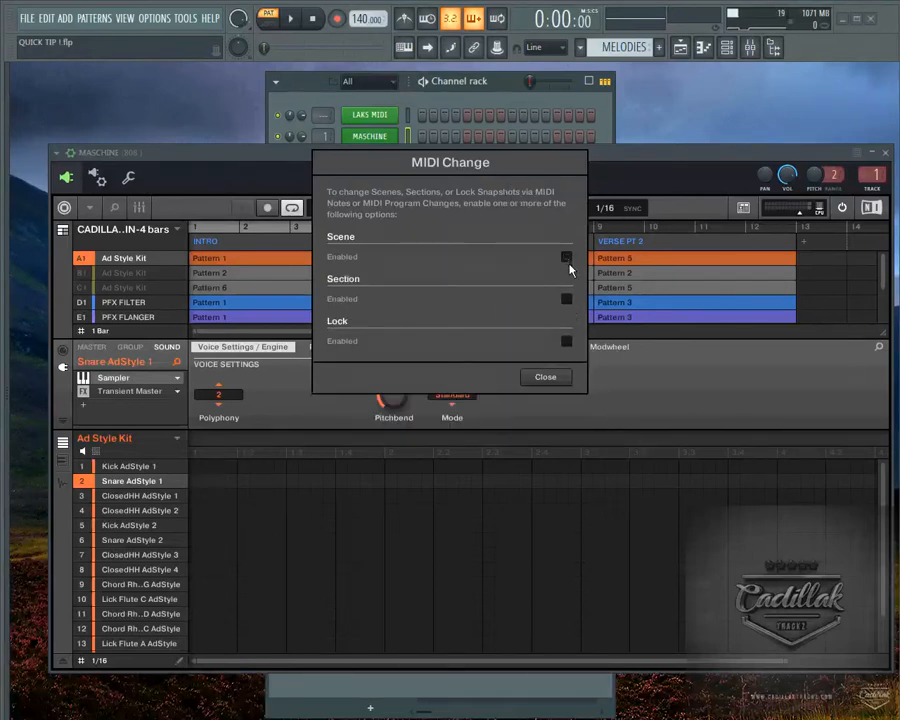
{"action": "left_click", "coordinate": [566, 341]}
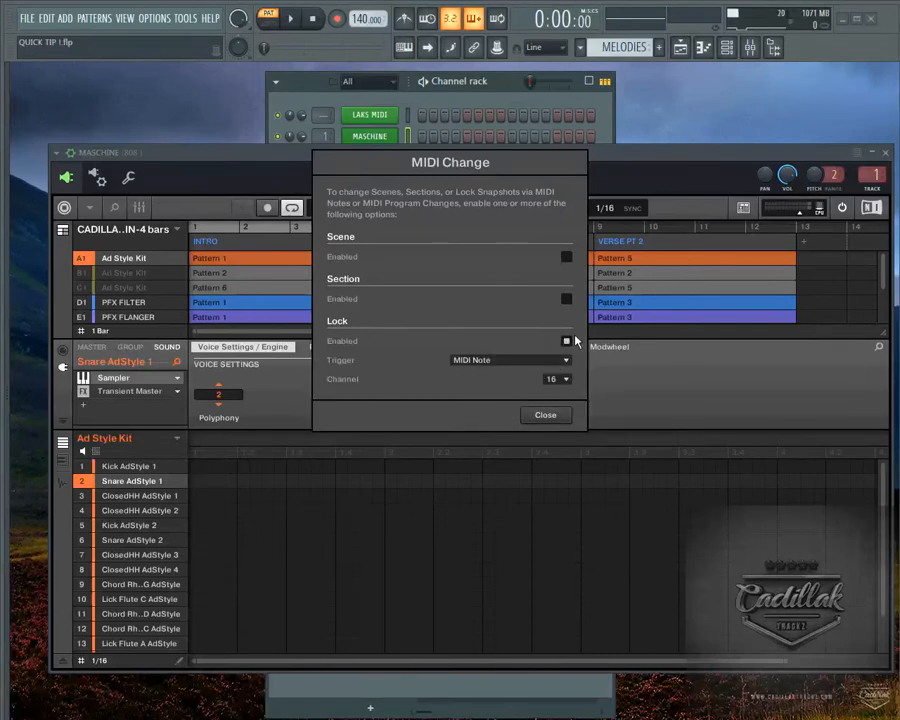
{"action": "left_click", "coordinate": [567, 341]}
{"action": "left_click", "coordinate": [566, 257]}
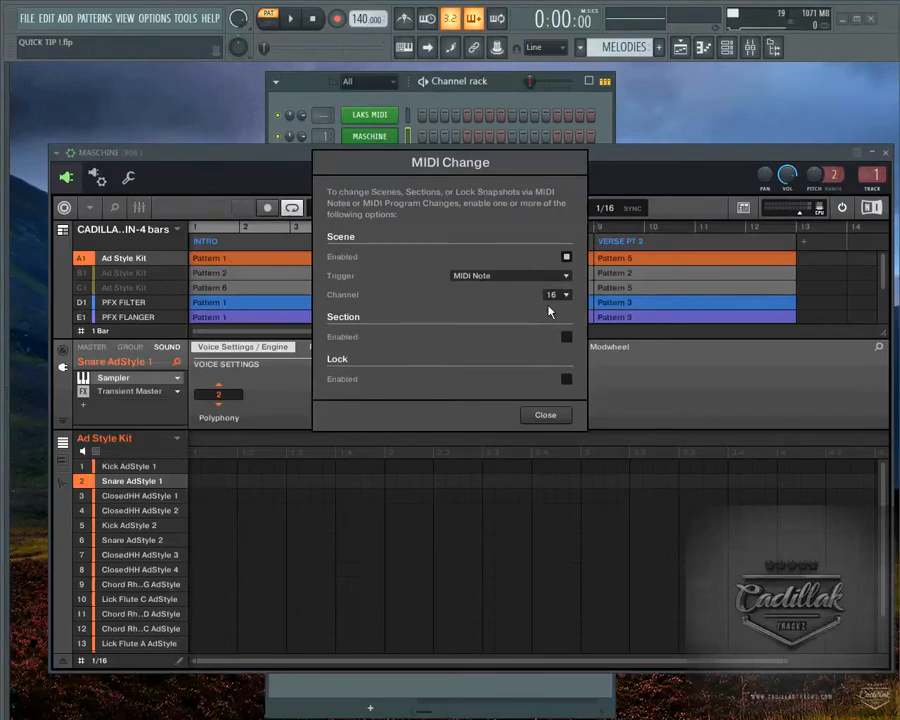
{"action": "left_click", "coordinate": [557, 421]}
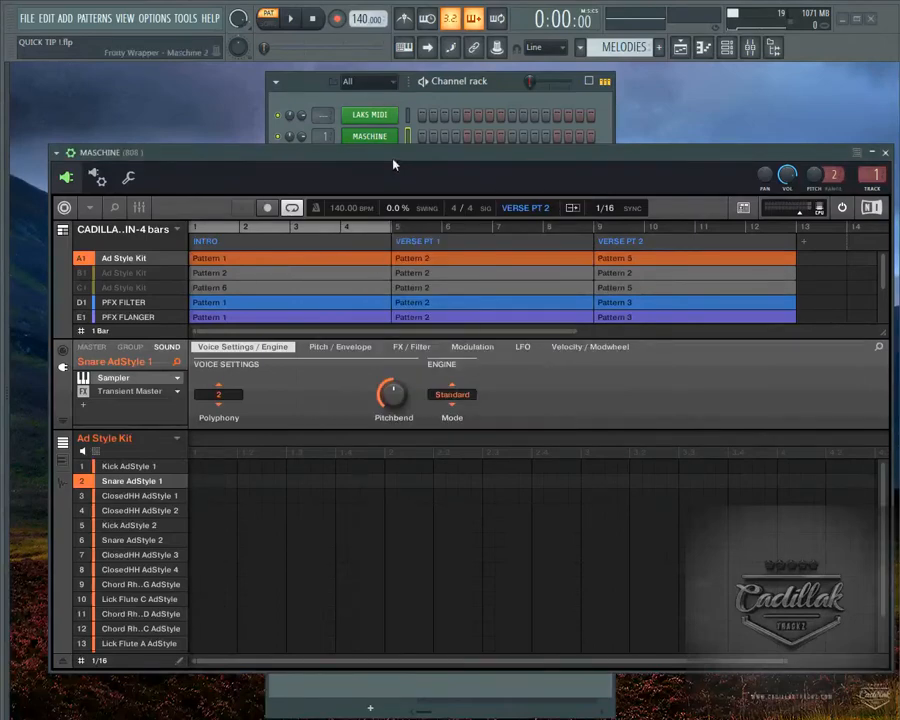
Move Maschine clear of the lower channels and check the MIDI channel and port of the LOCKS MIDI Out.
{"action": "left_click_drag", "start_coordinate": [393, 160], "coordinate": [353, 88]}
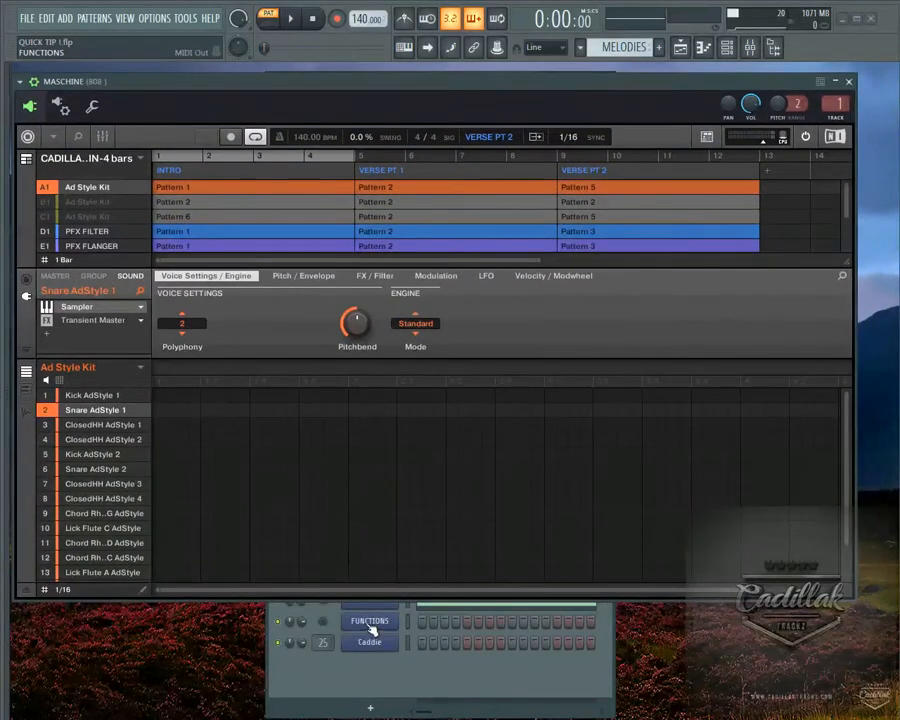
{"action": "left_click_drag", "start_coordinate": [733, 83], "coordinate": [741, 74]}
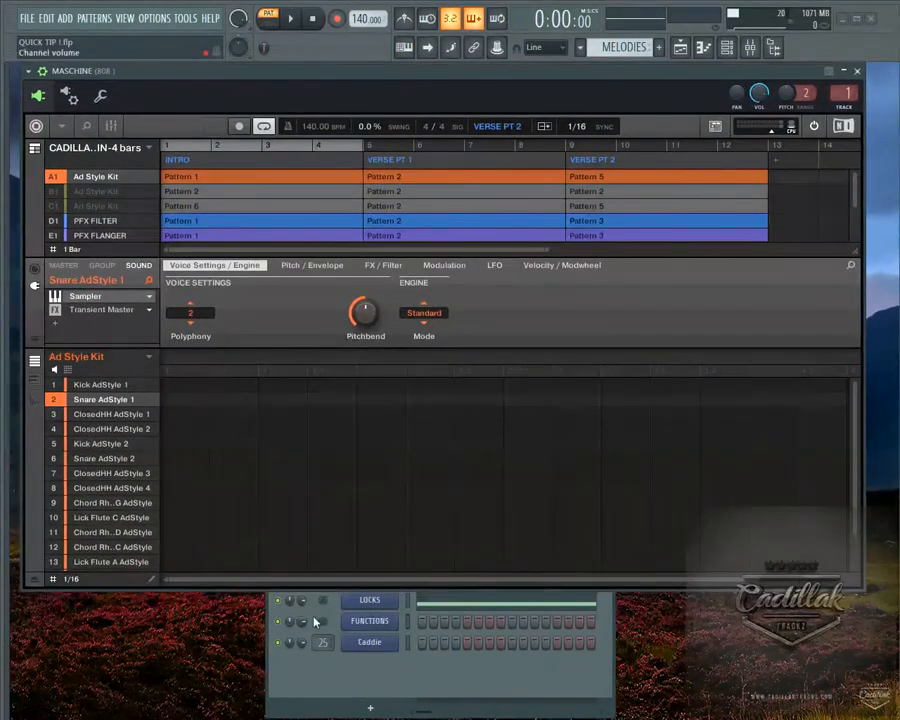
{"action": "left_click", "coordinate": [370, 602]}
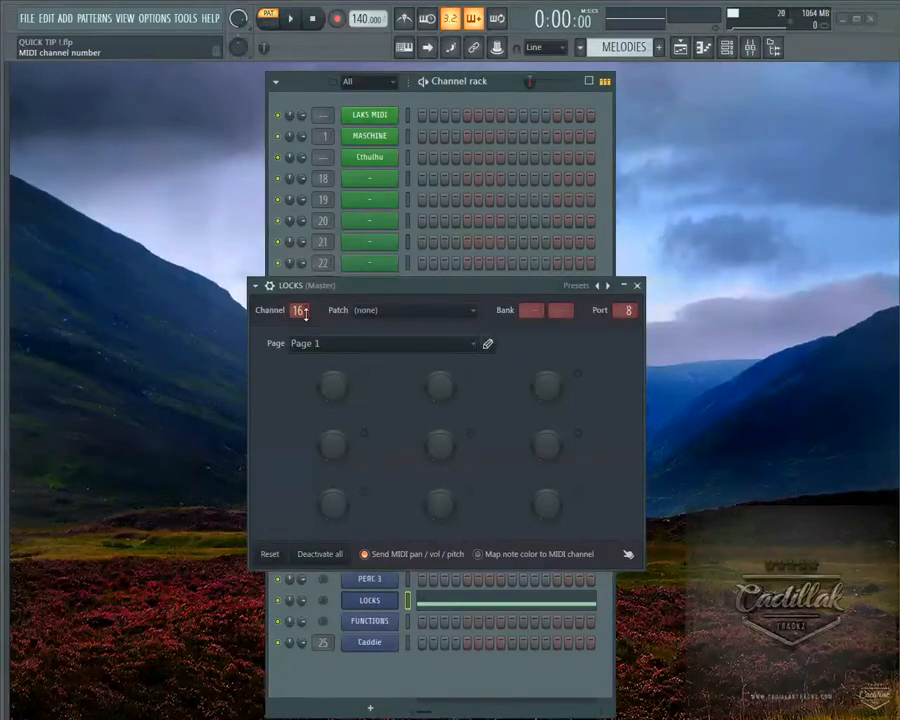
{"action": "left_click", "coordinate": [637, 286]}
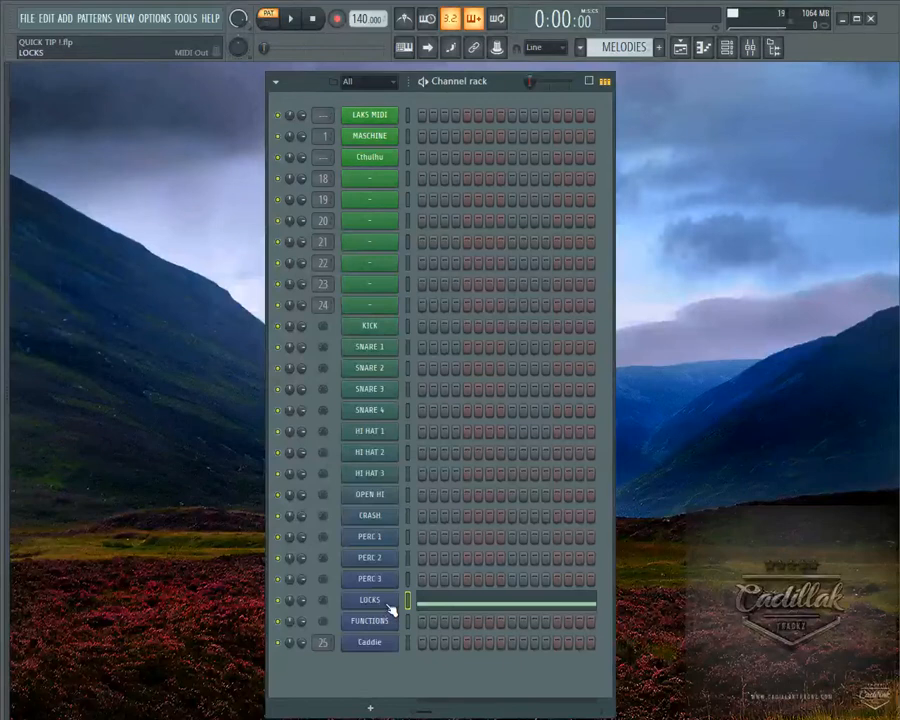
Reopen Maschine and view the INTRO, VERSE PT 1 and VERSE PT 2 sections, returning to INTRO.
{"action": "left_click", "coordinate": [392, 137]}
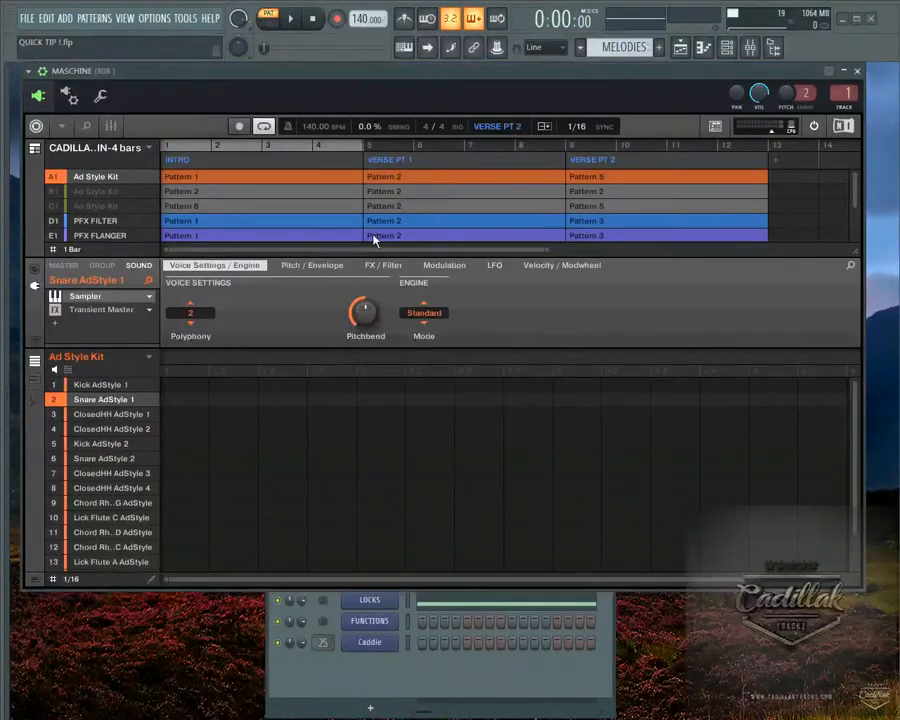
{"action": "left_click", "coordinate": [203, 177]}
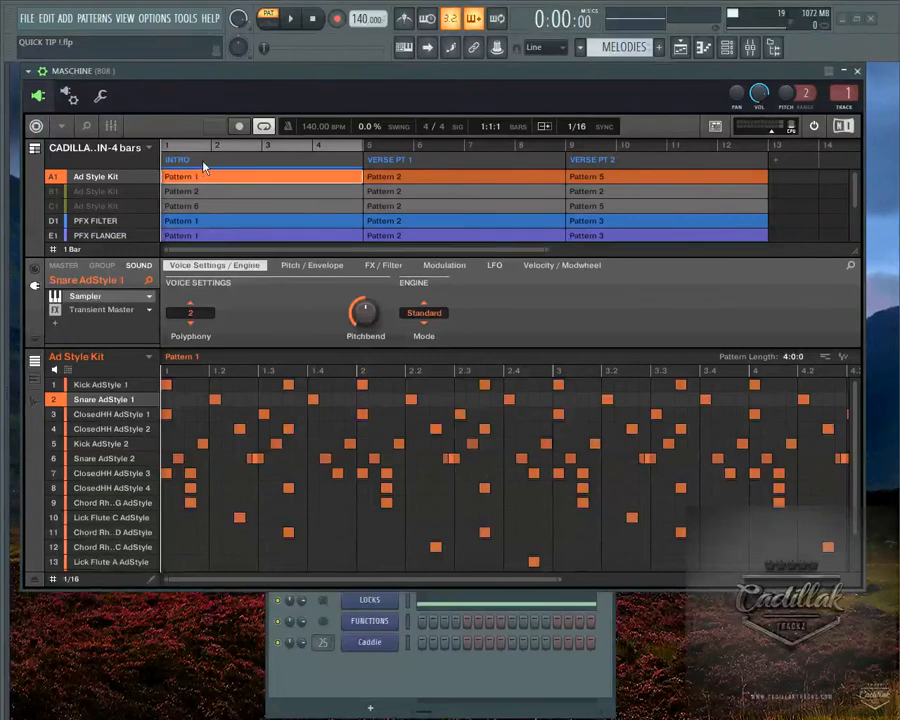
{"action": "left_click", "coordinate": [398, 165]}
{"action": "left_click", "coordinate": [603, 164]}
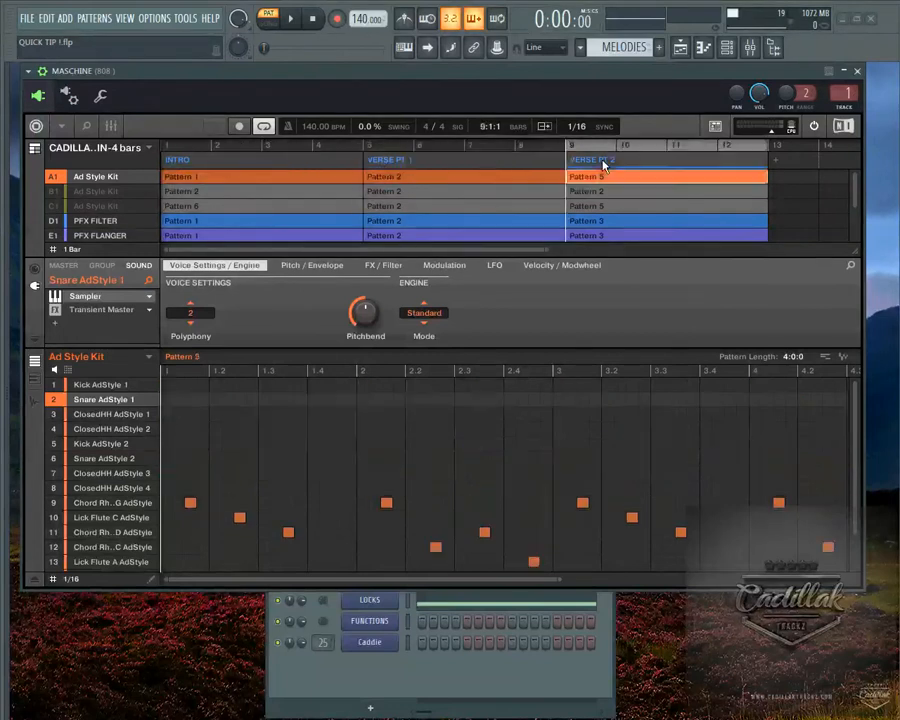
{"action": "left_click", "coordinate": [269, 163]}
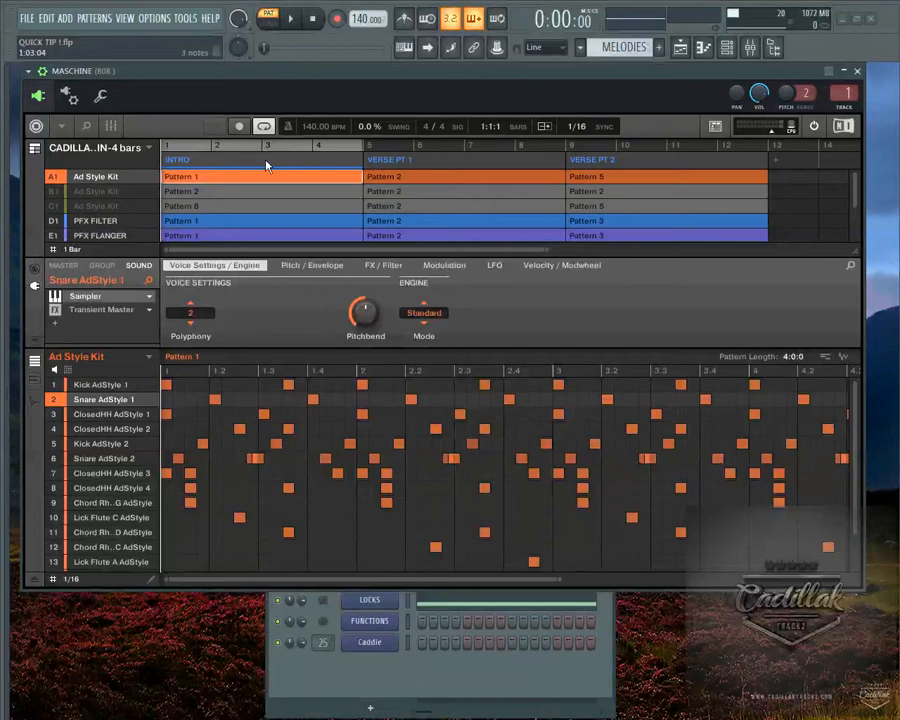
Cut the existing notes from the LOCKS channel.
{"action": "right_click", "coordinate": [373, 606]}
{"action": "left_click", "coordinate": [560, 560]}
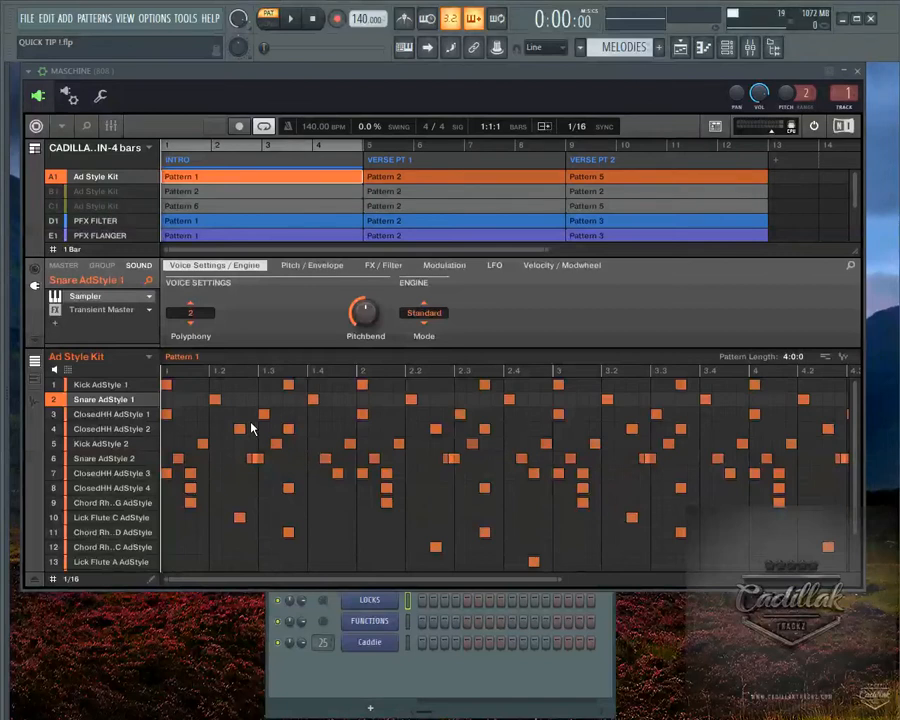
Play back the INTRO, then audition the scene changes through to VERSE PT 2 and pause playback.
{"action": "key", "text": "space"}
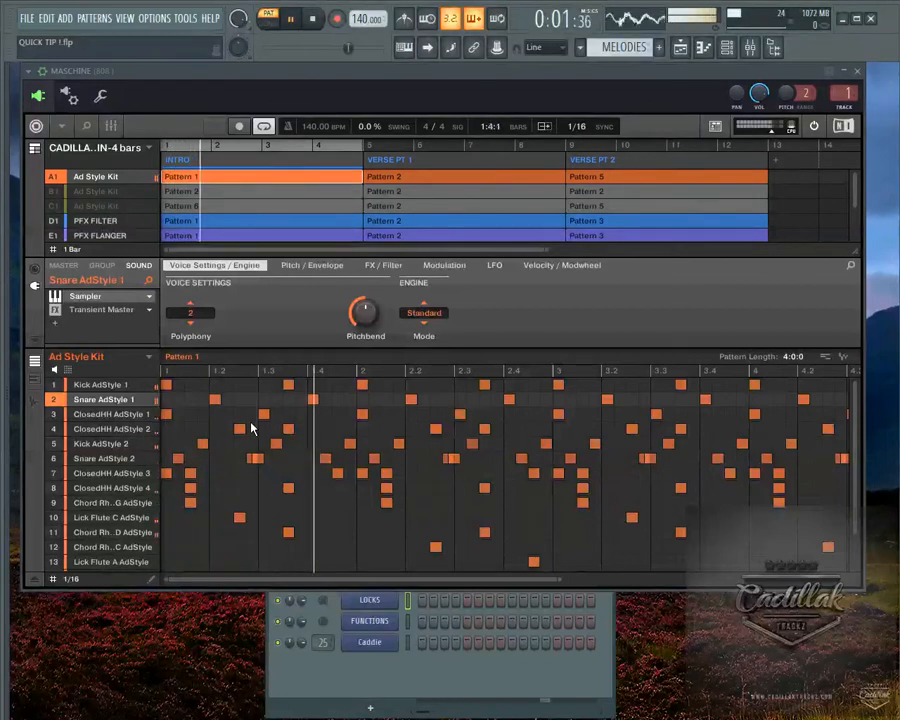
{"action": "key", "text": "space"}
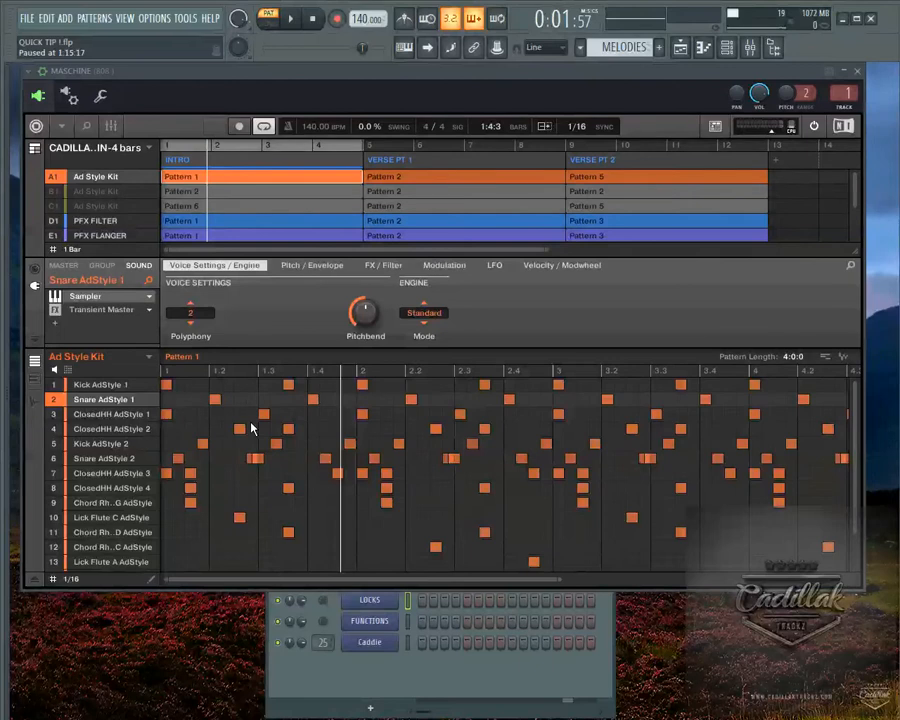
{"action": "key", "text": "space"}
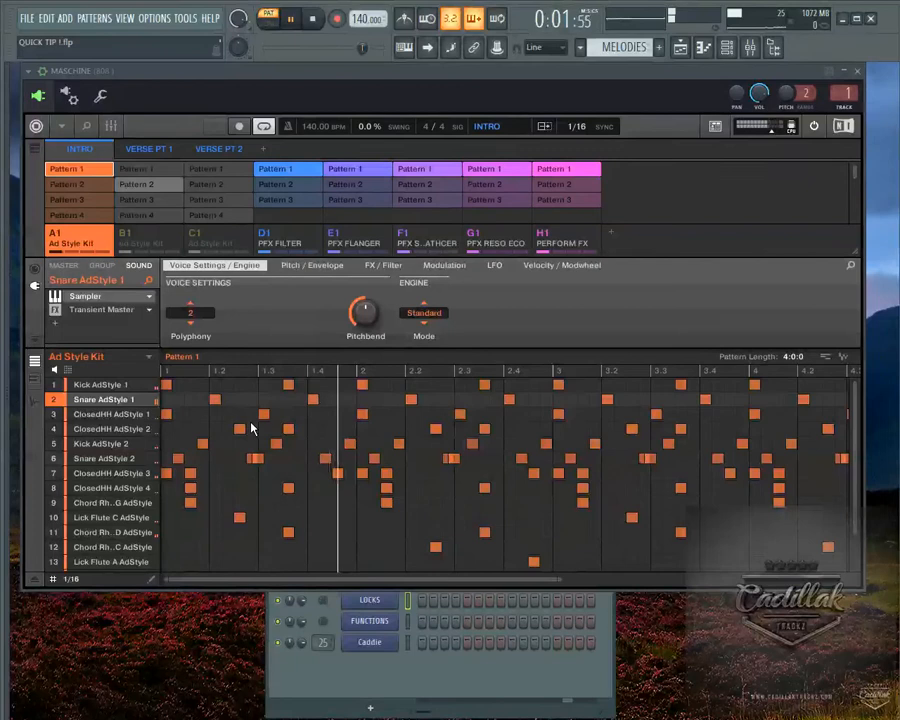
{"action": "key", "text": "space"}
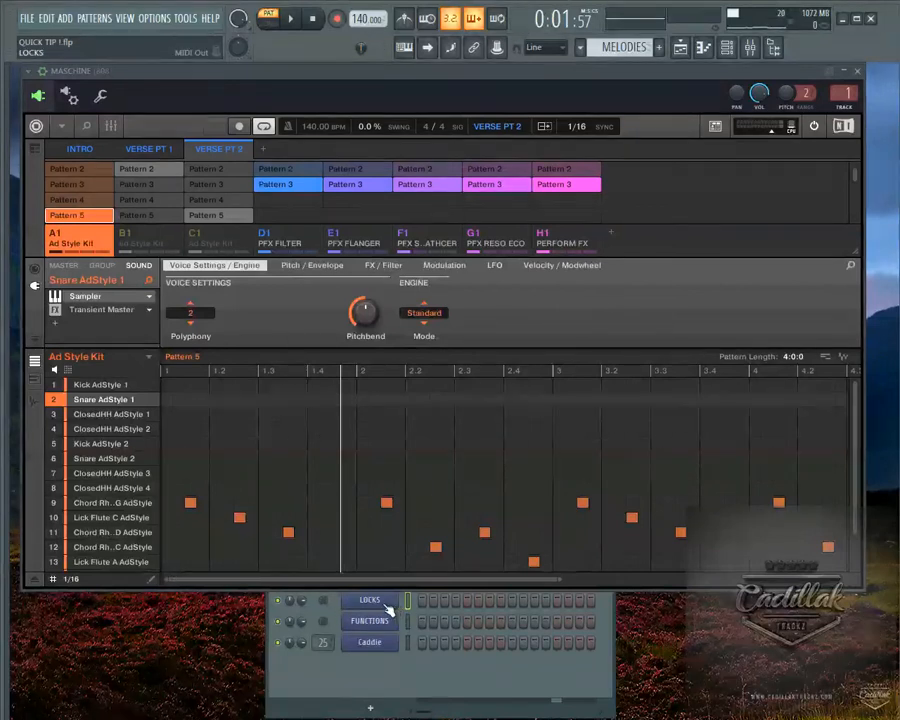
Compare Maschine's scene MIDI Change settings with the channel and port of the LOCKS MIDI Out.
{"action": "left_click", "coordinate": [61, 126]}
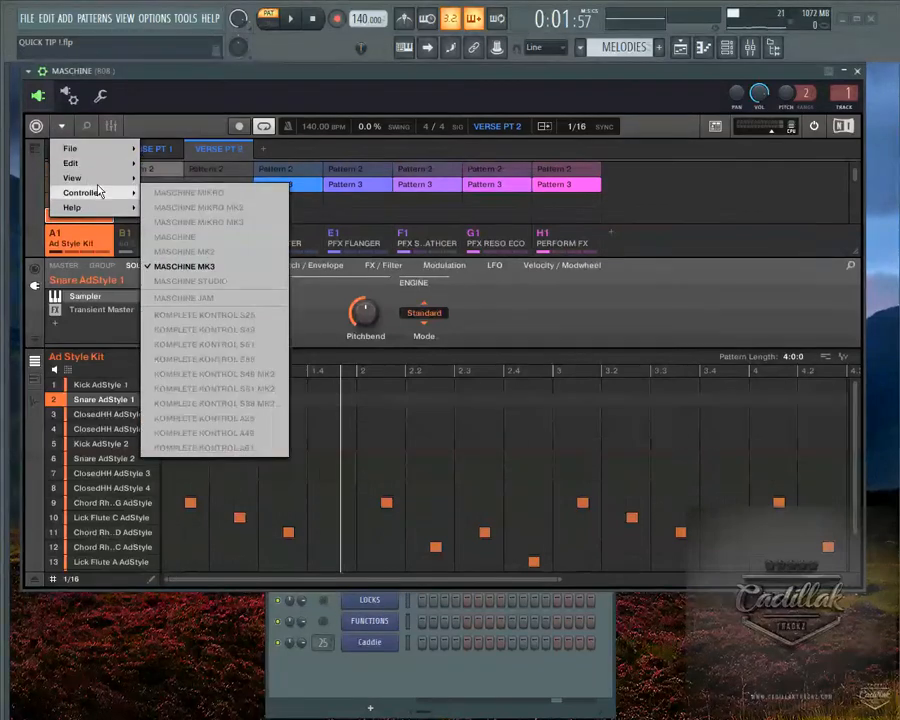
{"action": "mouse_move", "coordinate": [104, 184]}
{"action": "left_click", "coordinate": [175, 242]}
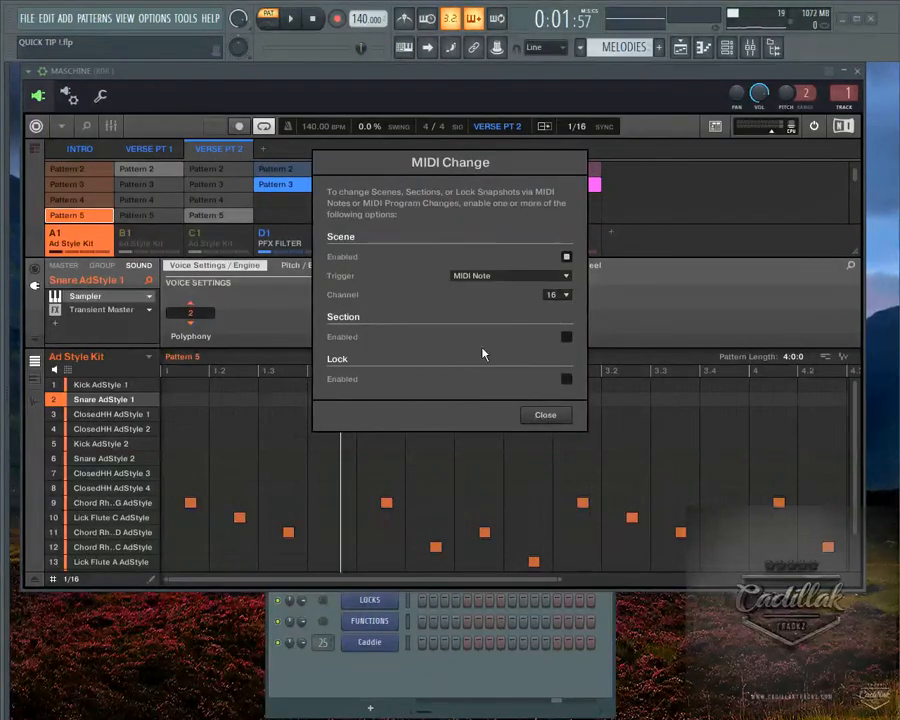
{"action": "left_click", "coordinate": [550, 415]}
{"action": "left_click", "coordinate": [370, 600]}
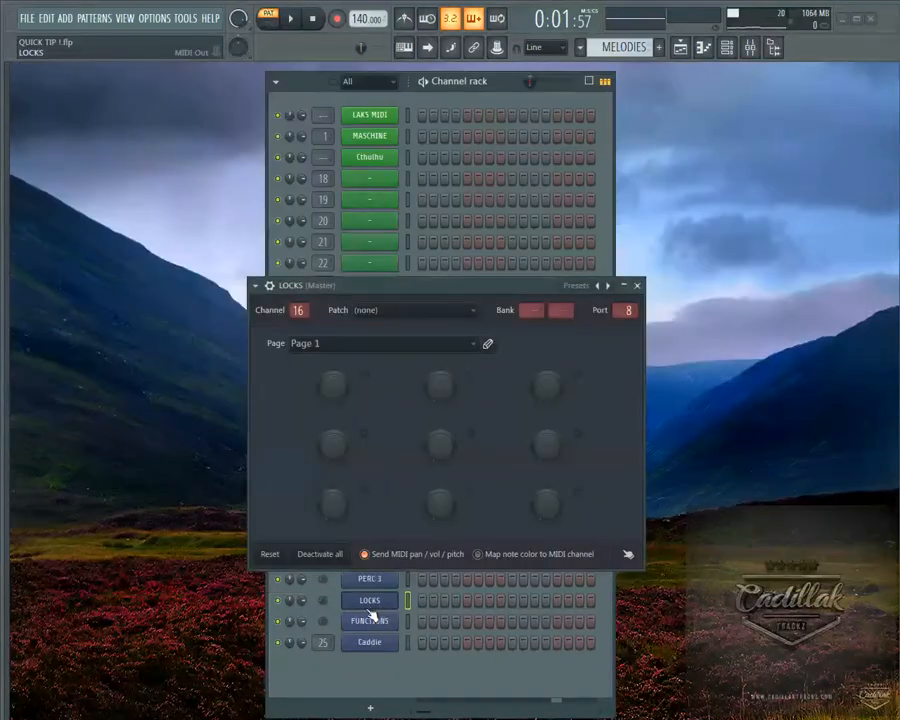
{"action": "left_click", "coordinate": [637, 286]}
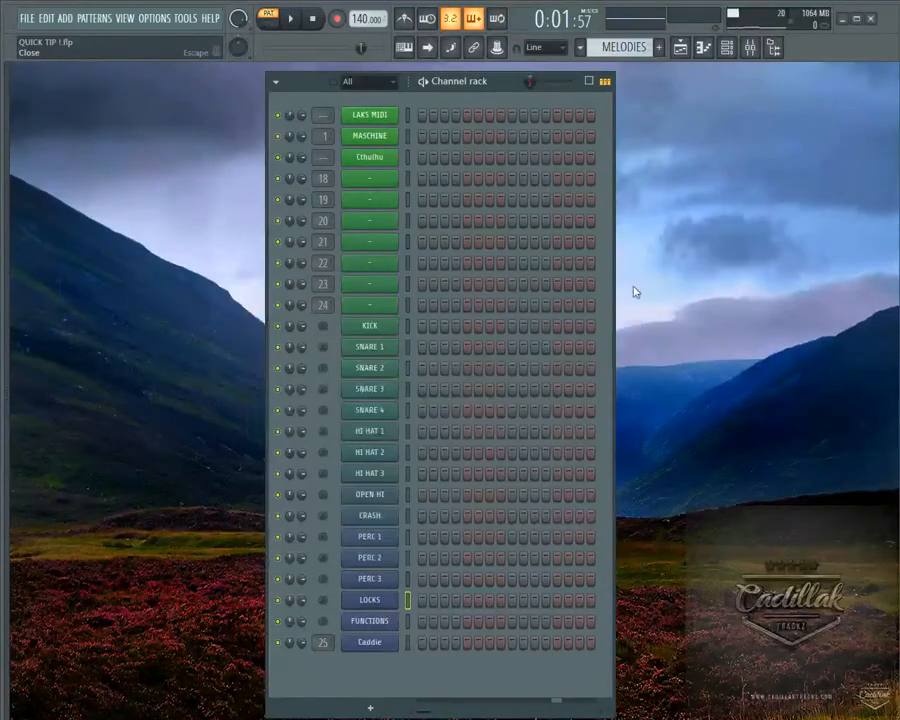
Open the piano roll for the LOCKS channel, close its MIDI Out settings and reposition the piano roll window.
{"action": "left_click", "coordinate": [370, 600]}
{"action": "right_click", "coordinate": [370, 600]}
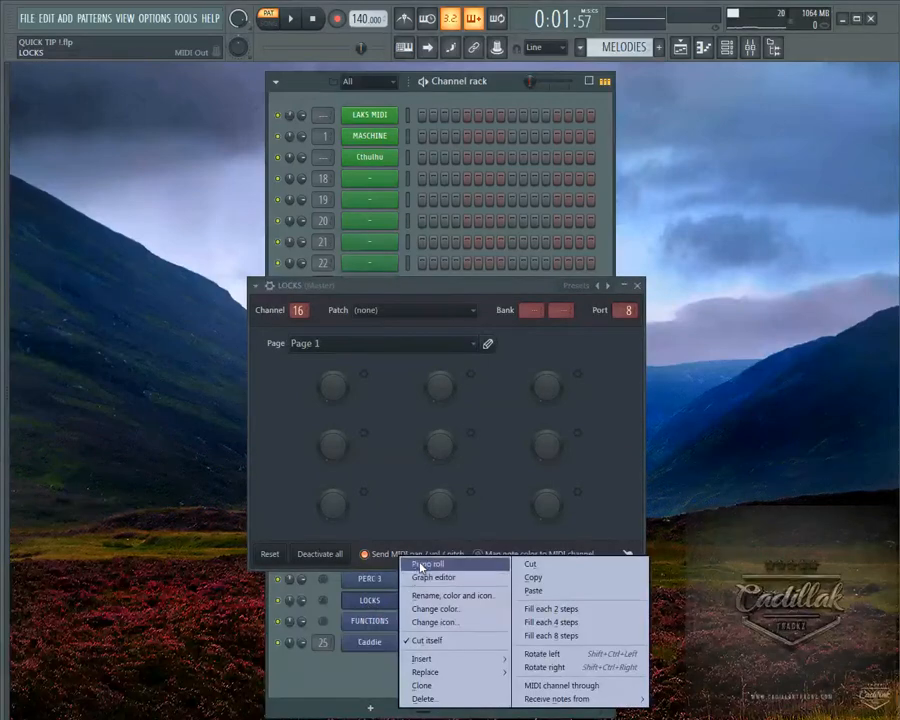
{"action": "left_click", "coordinate": [421, 567]}
{"action": "left_click", "coordinate": [637, 286]}
{"action": "left_click_drag", "start_coordinate": [514, 250], "coordinate": [559, 132]}
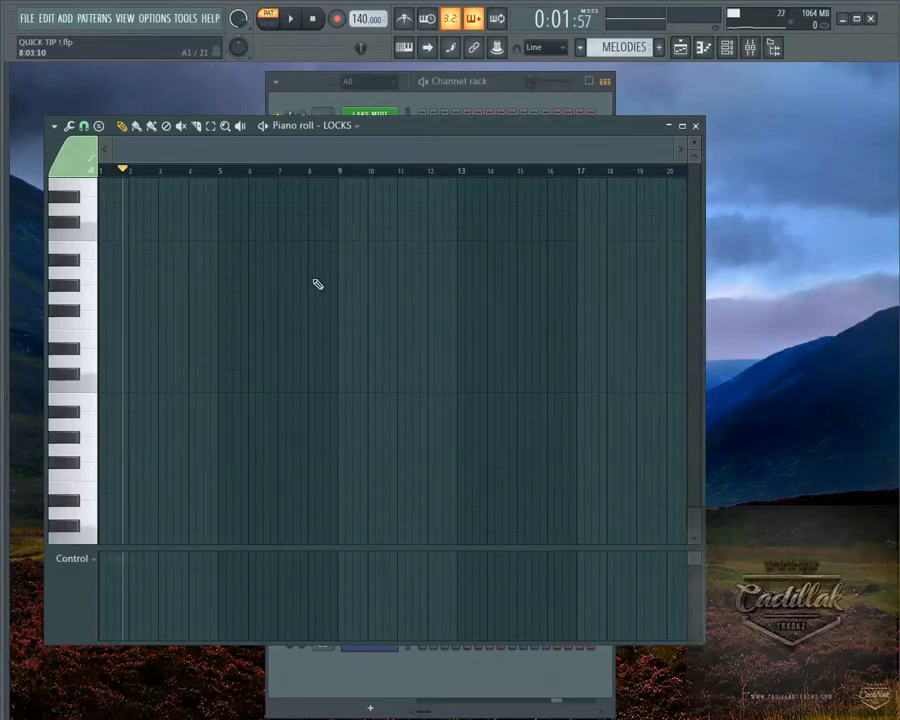
Draw three consecutive one-bar notes in the LOCKS piano roll: C0 in bar 1, C#0 in bar 2 and D0 in bar 3.
{"action": "left_click", "coordinate": [188, 522]}
{"action": "left_click_drag", "start_coordinate": [190, 522], "coordinate": [88, 542]}
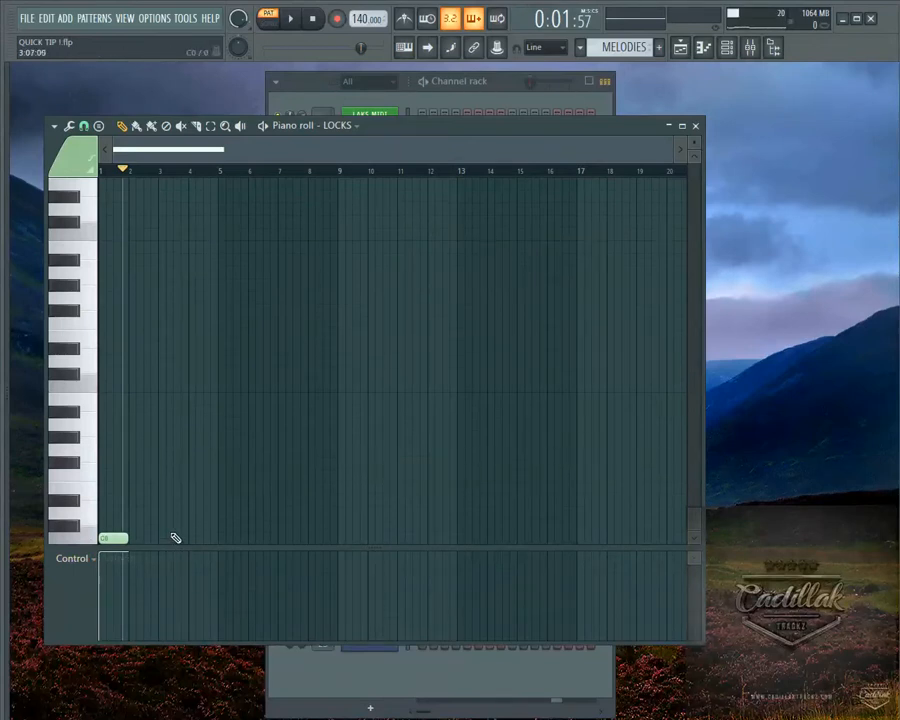
{"action": "left_click_drag", "start_coordinate": [177, 462], "coordinate": [143, 524]}
{"action": "left_click_drag", "start_coordinate": [200, 500], "coordinate": [175, 513]}
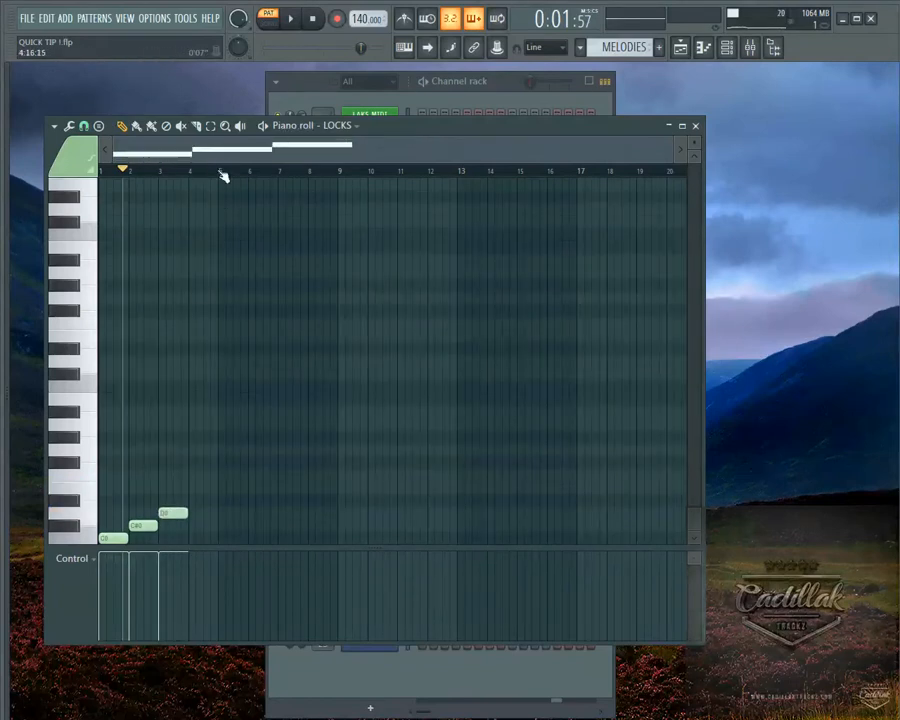
Select all LOCKS notes and arrange the piano roll and Maschine windows so the notes and scenes are both visible.
{"action": "key", "text": "ctrl+a"}
{"action": "left_click_drag", "start_coordinate": [502, 126], "coordinate": [494, 168]}
{"action": "left_click", "coordinate": [372, 139]}
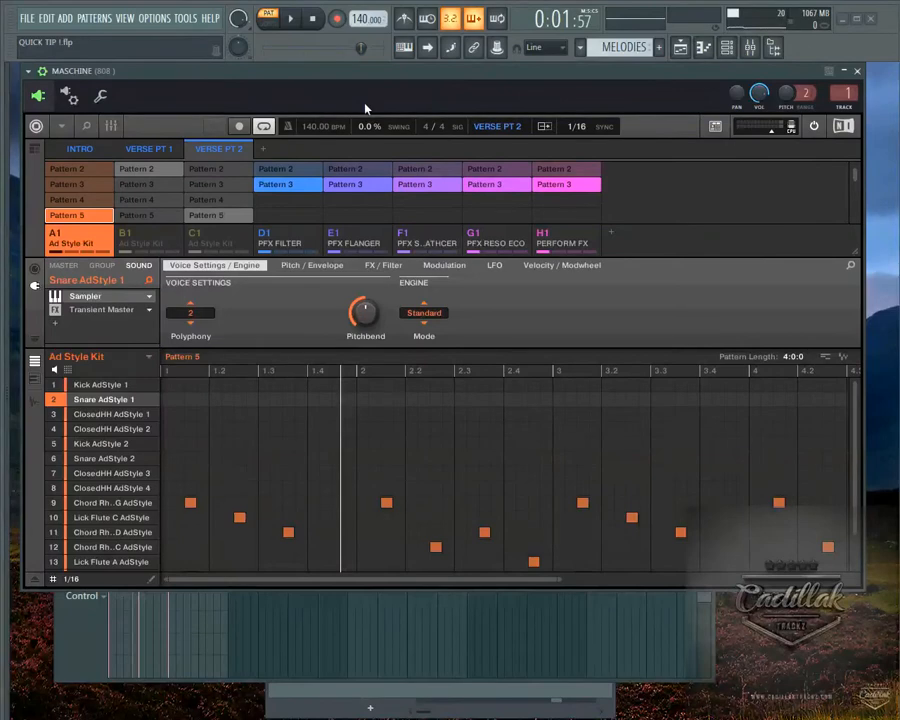
{"action": "left_click_drag", "start_coordinate": [345, 75], "coordinate": [505, 26]}
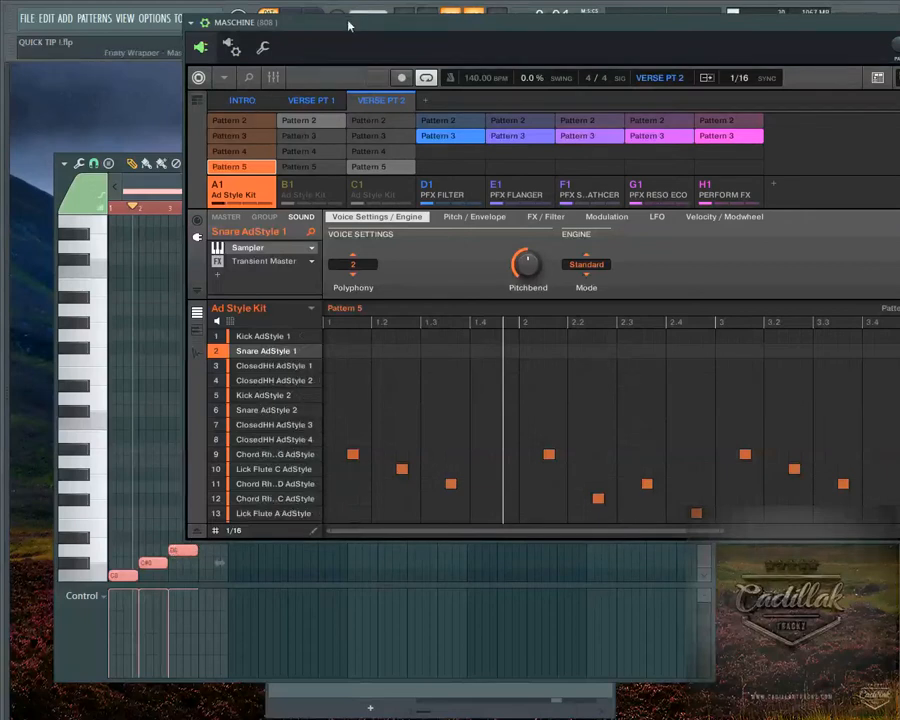
Play the LOCKS pattern from the start to check Maschine's scene changes, keeping the transport and notes in view, and stop playback.
{"action": "left_click_drag", "start_coordinate": [335, 24], "coordinate": [353, 38]}
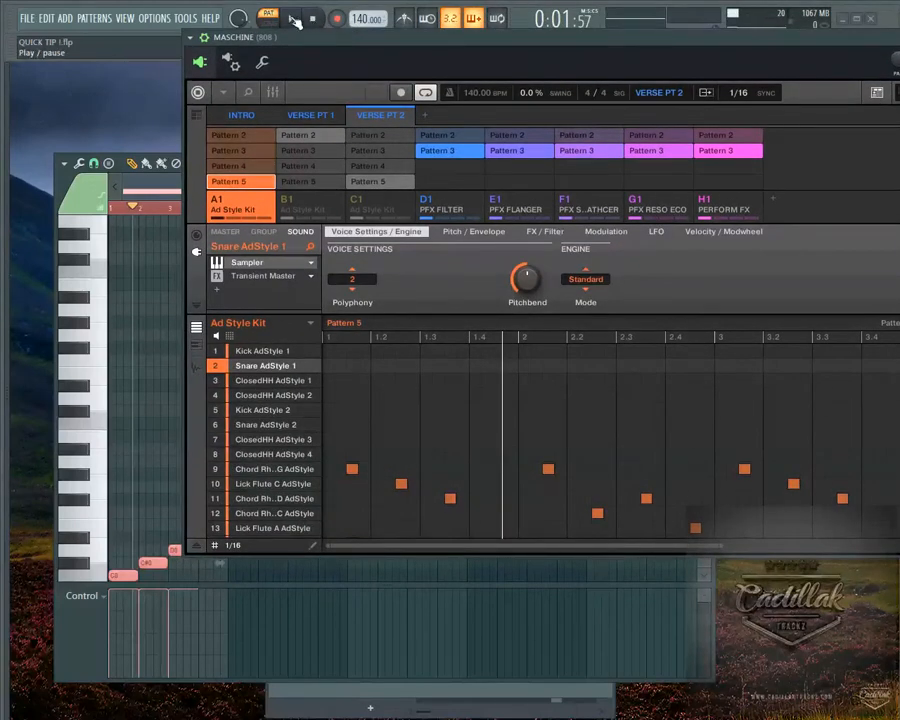
{"action": "left_click", "coordinate": [297, 18]}
{"action": "left_click", "coordinate": [310, 19]}
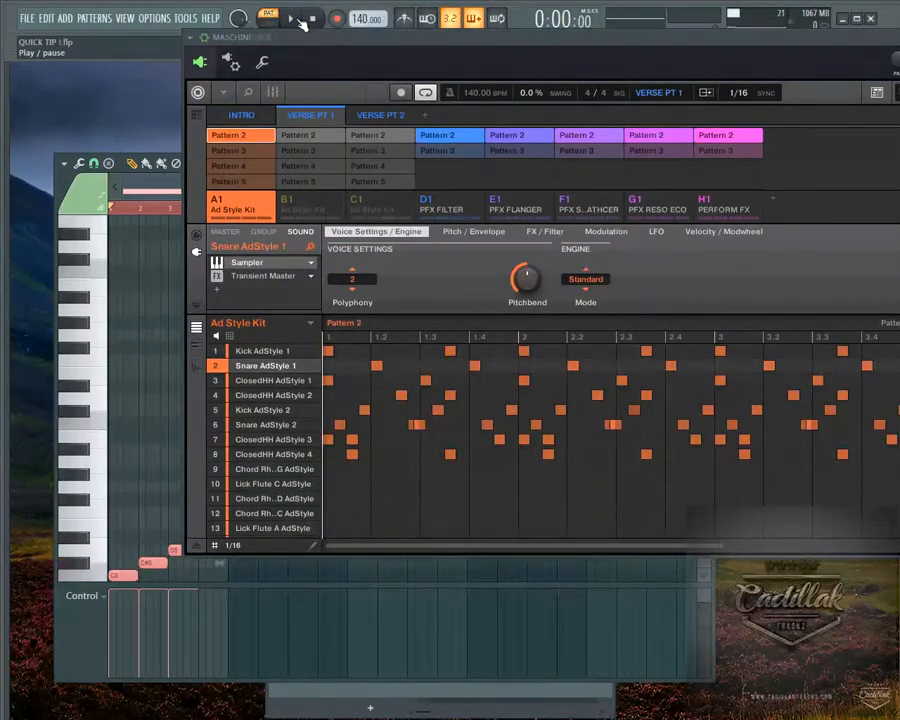
{"action": "left_click", "coordinate": [296, 19]}
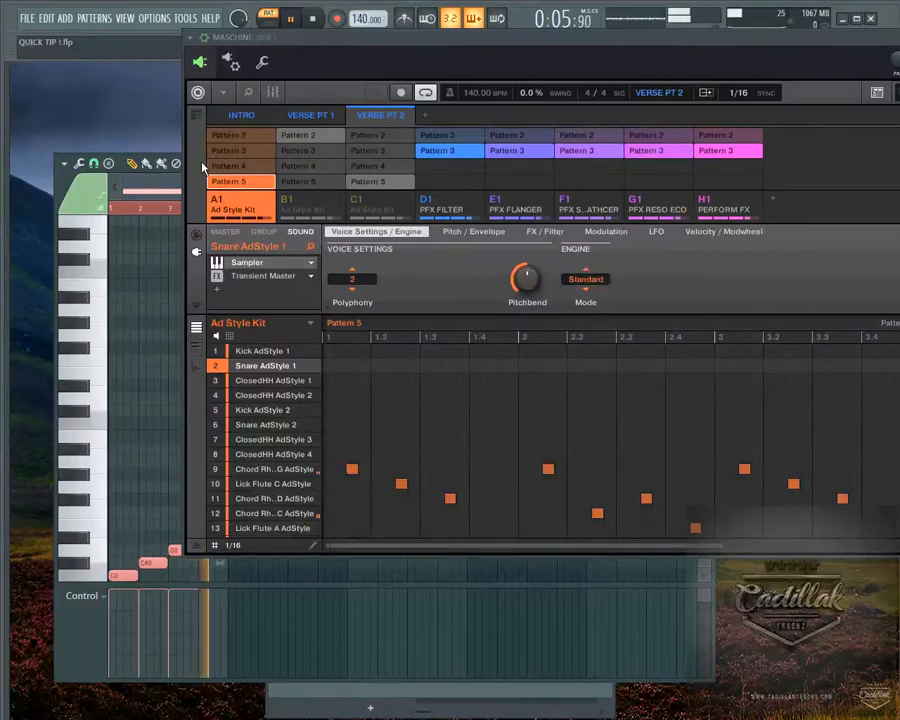
{"action": "left_click_drag", "start_coordinate": [326, 44], "coordinate": [385, 82]}
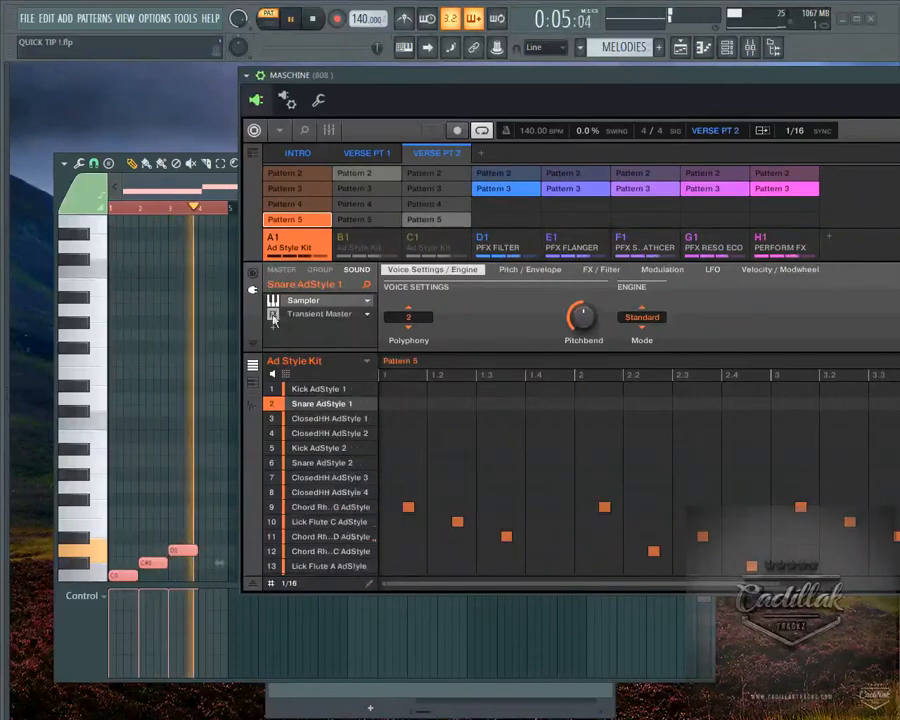
{"action": "left_click", "coordinate": [316, 24]}
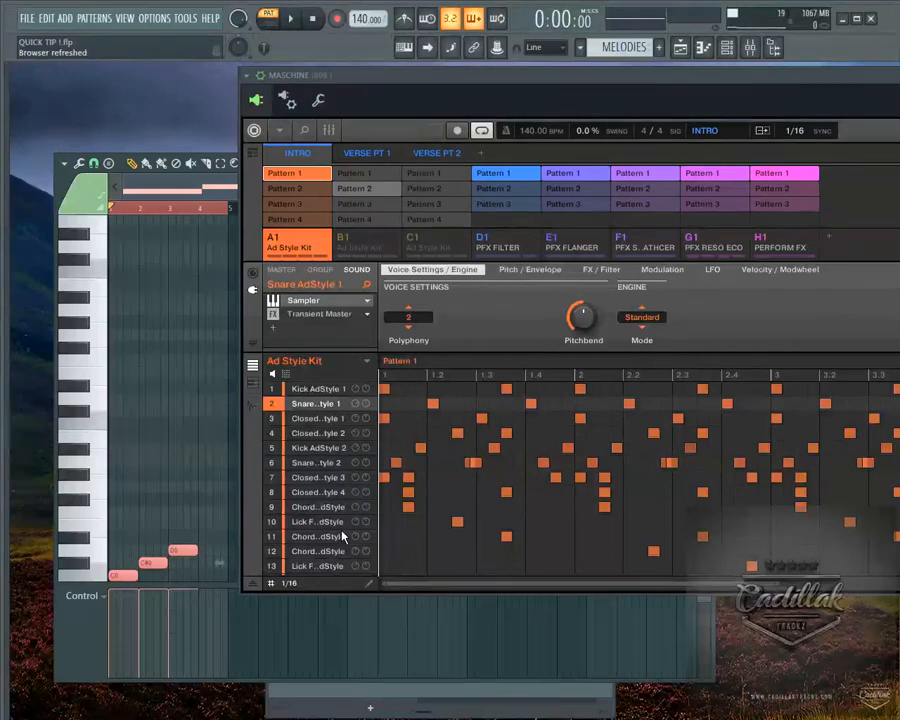
Deselect the LOCKS notes and replace the one-bar C0 note in bar 1 with four consecutive quarter-bar C0 notes.
{"action": "left_click", "coordinate": [230, 499]}
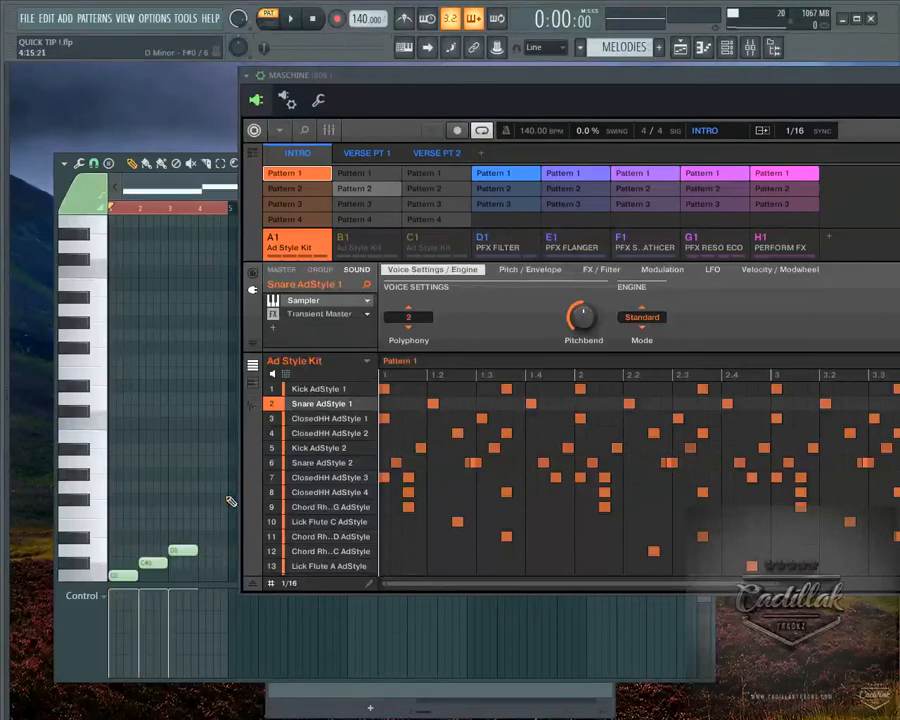
{"action": "left_click_drag", "start_coordinate": [134, 575], "coordinate": [118, 576]}
{"action": "left_click", "coordinate": [120, 575]}
{"action": "left_click", "coordinate": [127, 576]}
{"action": "left_click", "coordinate": [135, 576]}
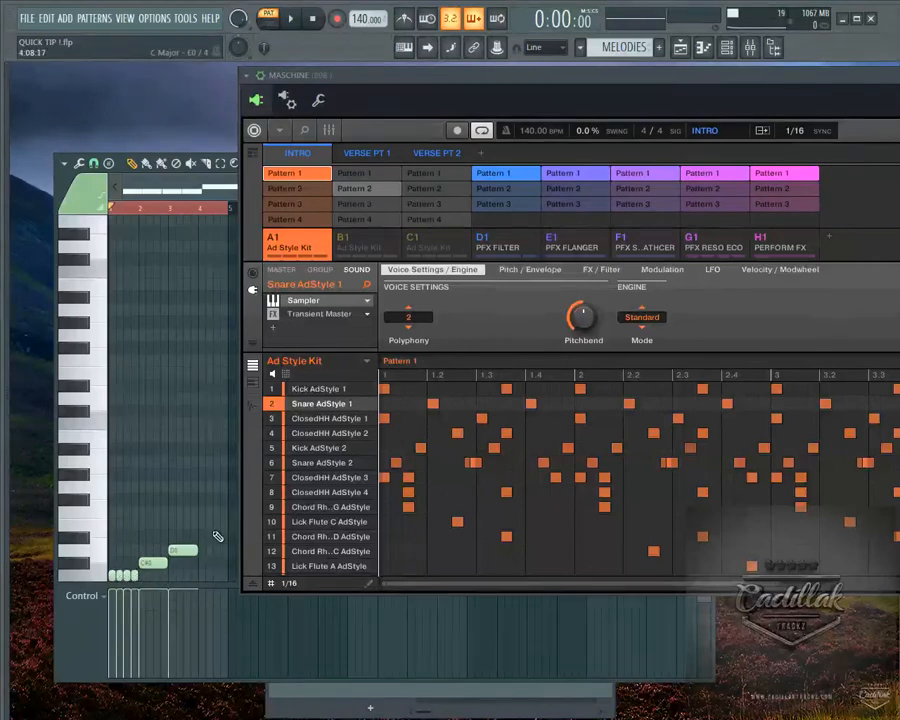
Play the pattern to check how Maschine's scenes respond to the repeated C0 notes, and stop playback.
{"action": "left_click", "coordinate": [301, 21]}
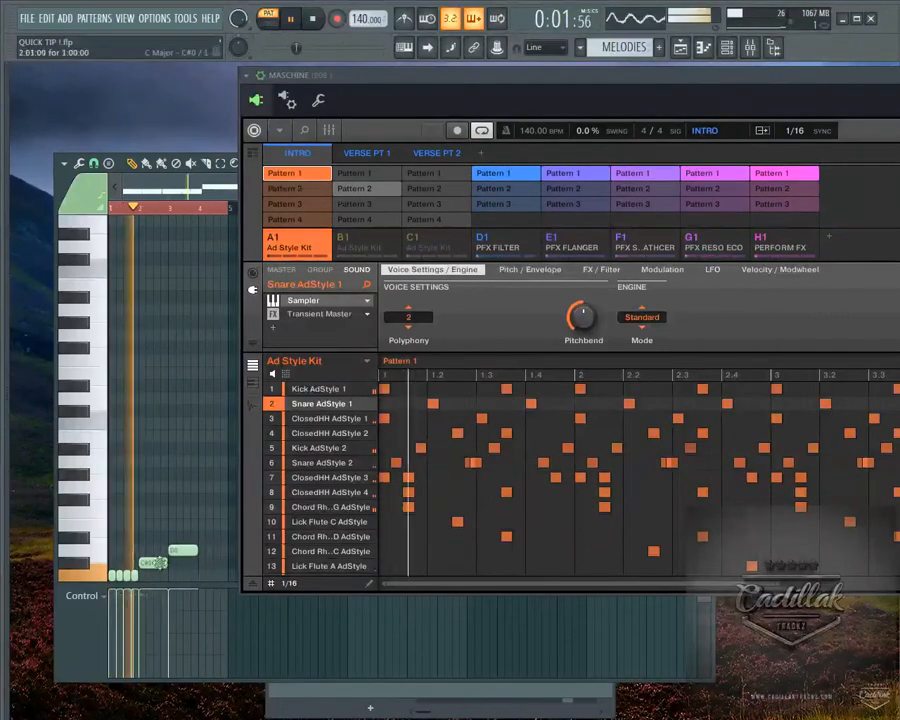
{"action": "left_click", "coordinate": [320, 20]}
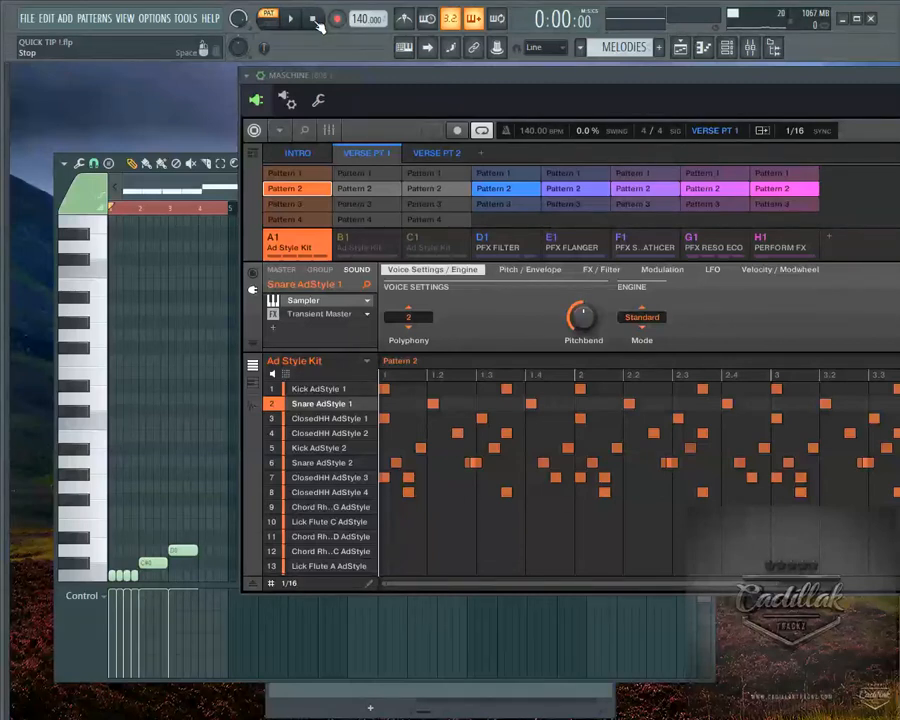
{"action": "key", "text": "alt+Tab"}
{"action": "key", "text": "alt+Tab"}
{"action": "key", "text": "alt+Tab"}
{"action": "key", "text": "alt+Tab"}
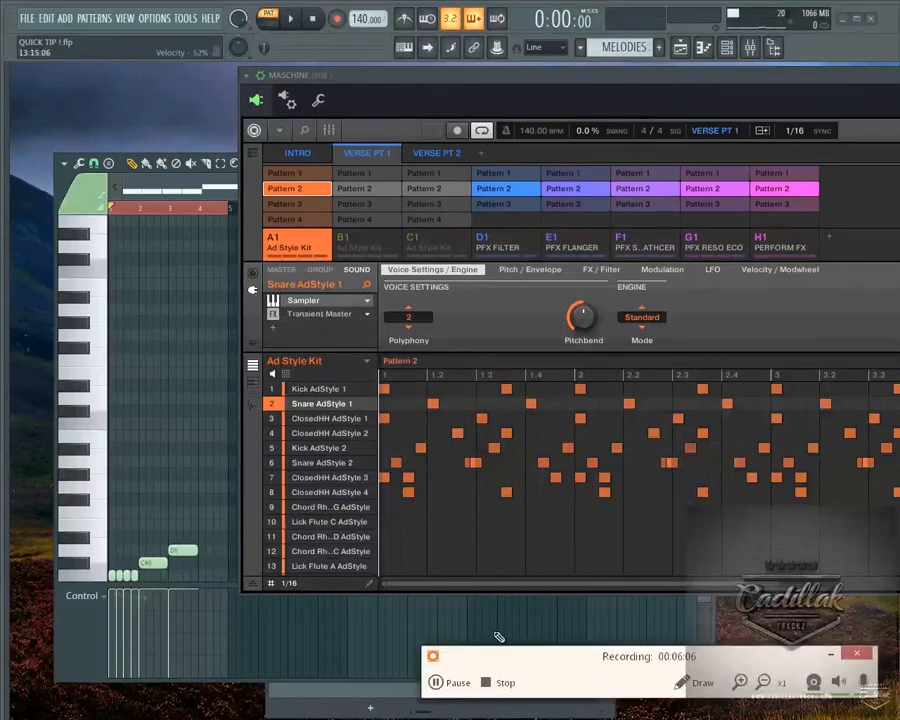